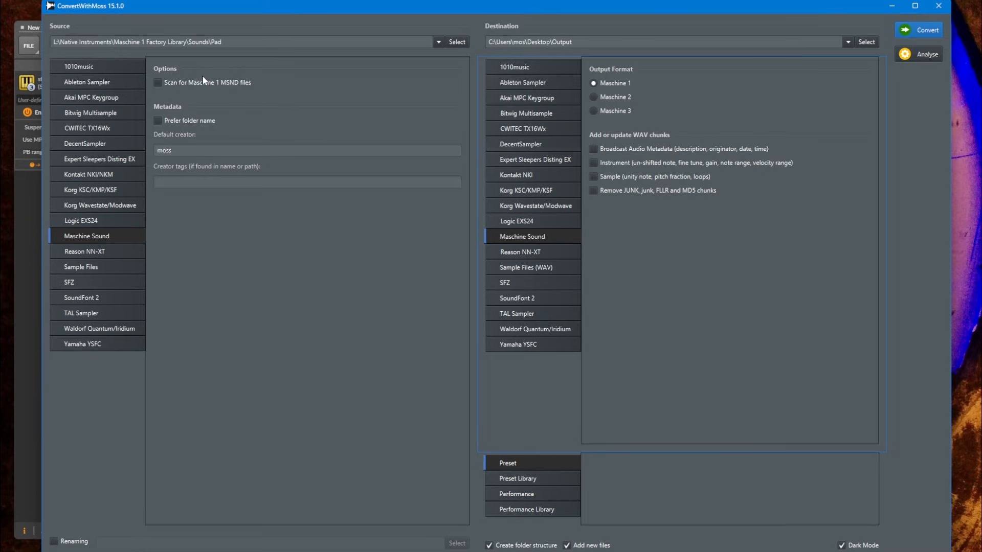
Enable scanning for Maschine 1 MSND files in the Maschine Sound source options
click(170, 84)
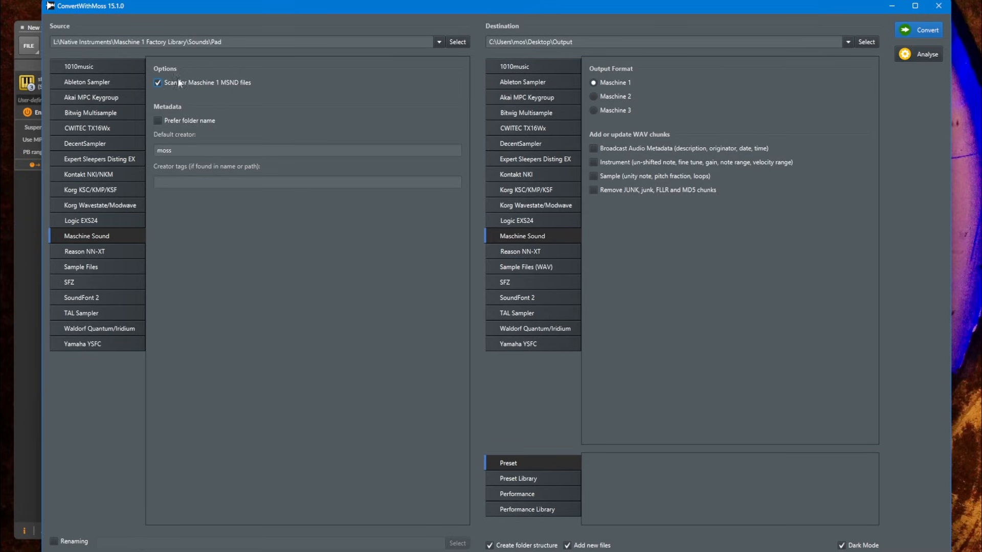
click(246, 85)
click(226, 84)
click(160, 82)
click(174, 83)
Review the SFZ and Maschine Sound destination options and choose Maschine 3 as the output format
click(529, 283)
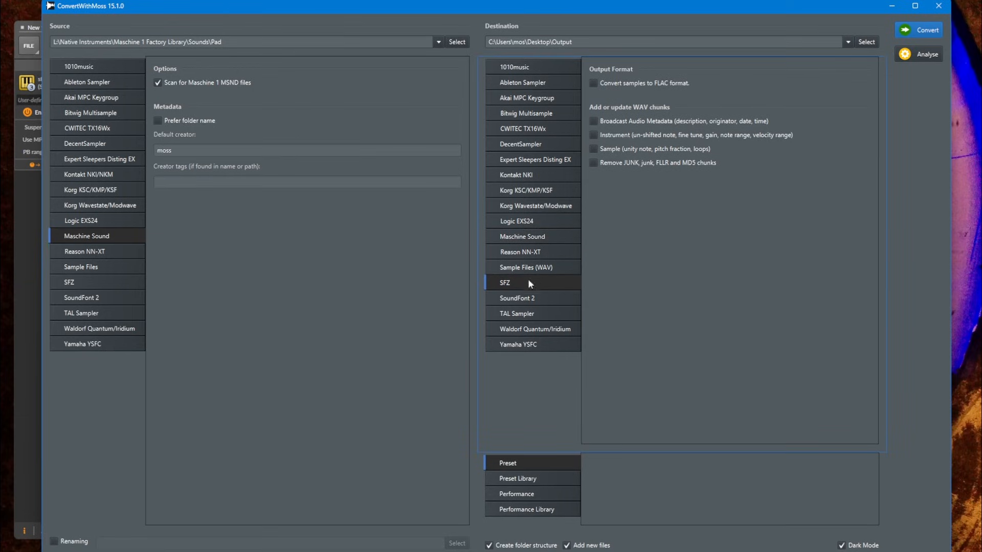
click(519, 236)
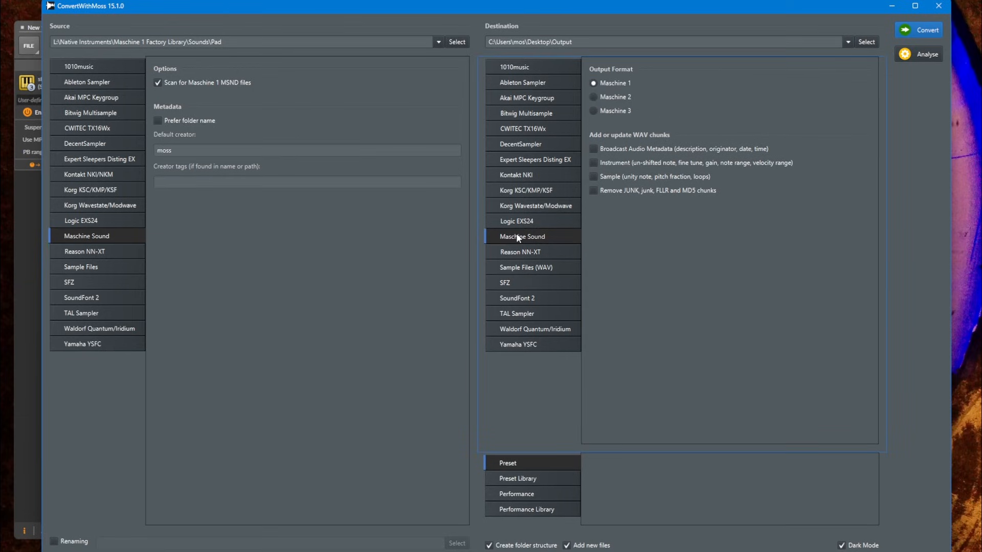
click(625, 97)
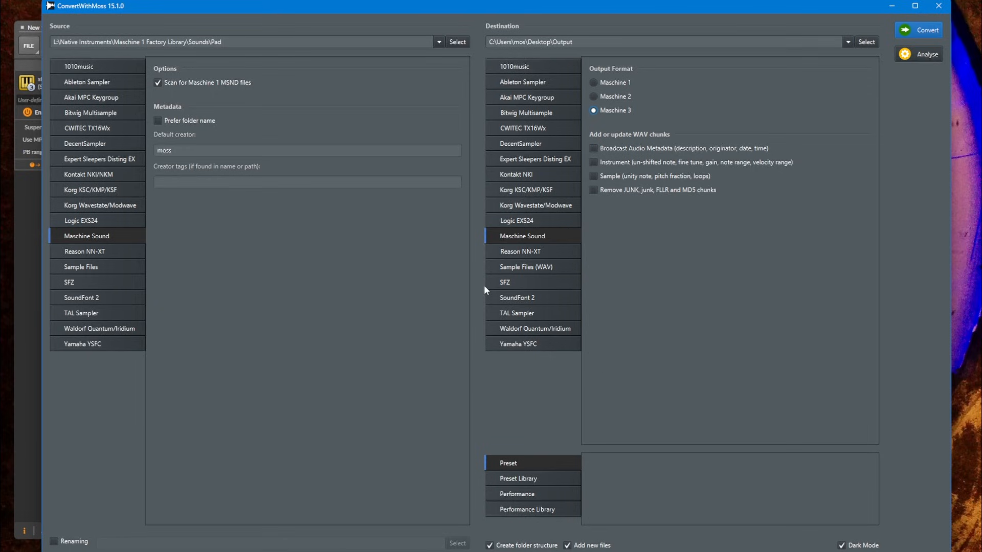
Convert the Maschine 1 Factory Library pad sounds to SFZ, stop the run partway and close the log
click(508, 283)
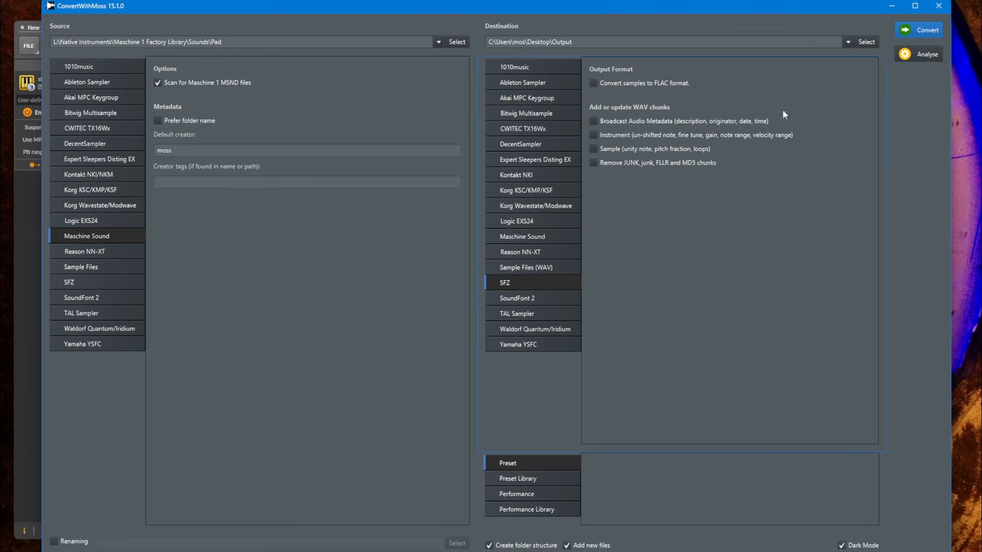
click(932, 30)
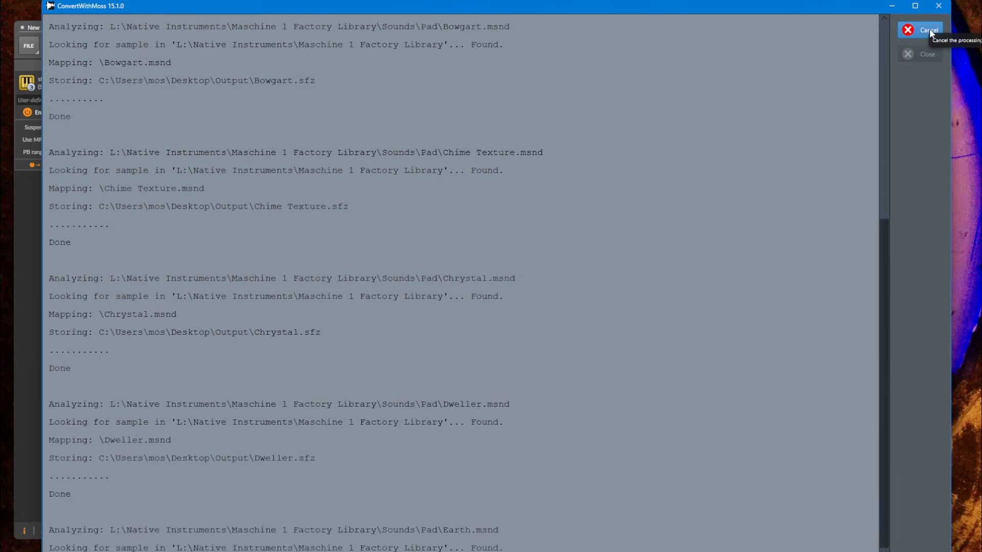
click(915, 28)
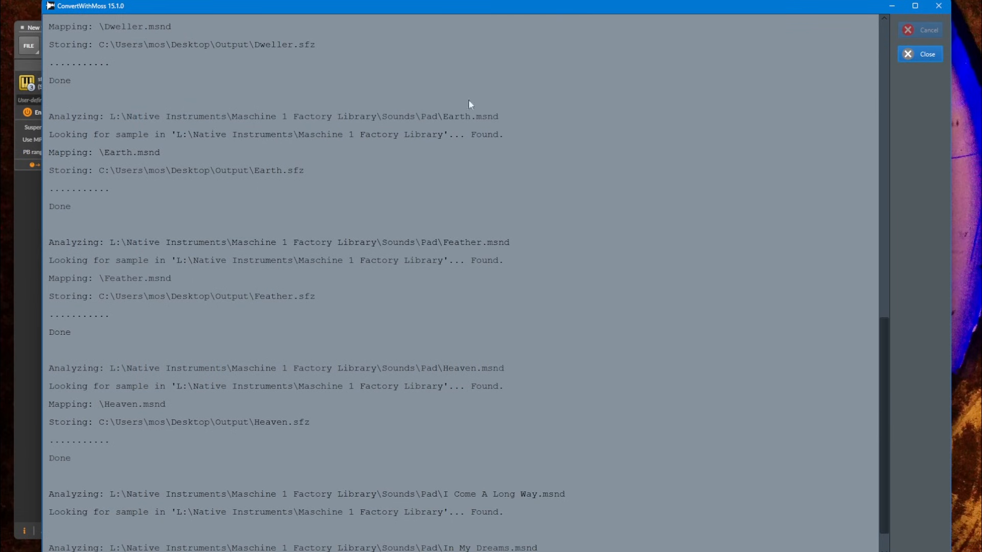
click(920, 54)
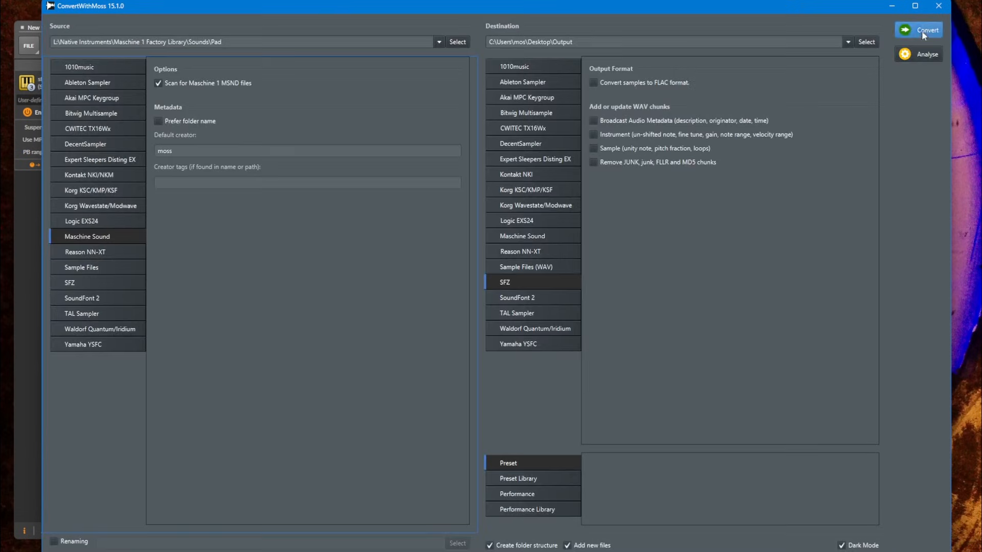
Switch to the DAW with the sfizz plug-in and load Analog Voice.sfz from the Output folder into it
click(891, 6)
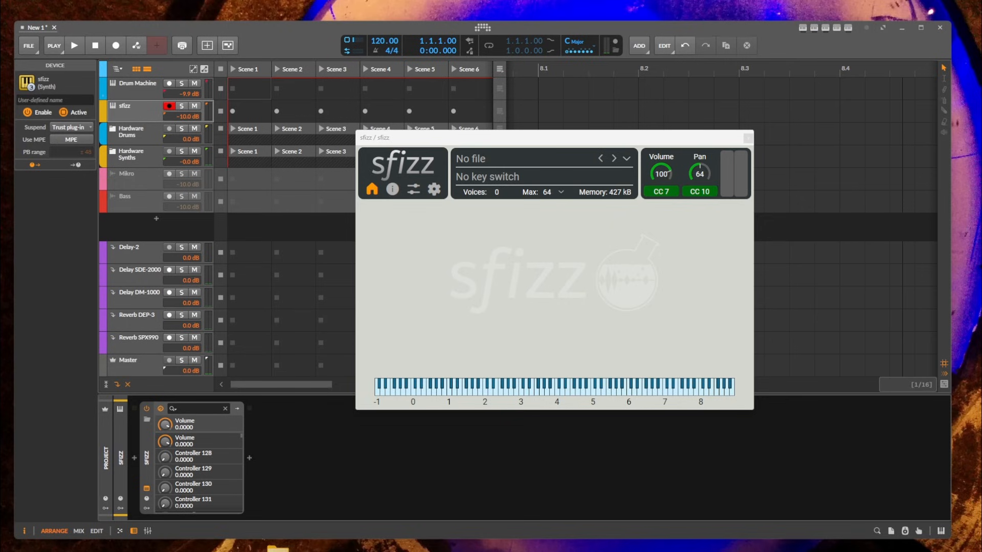
drag(0, 34, 805, 51)
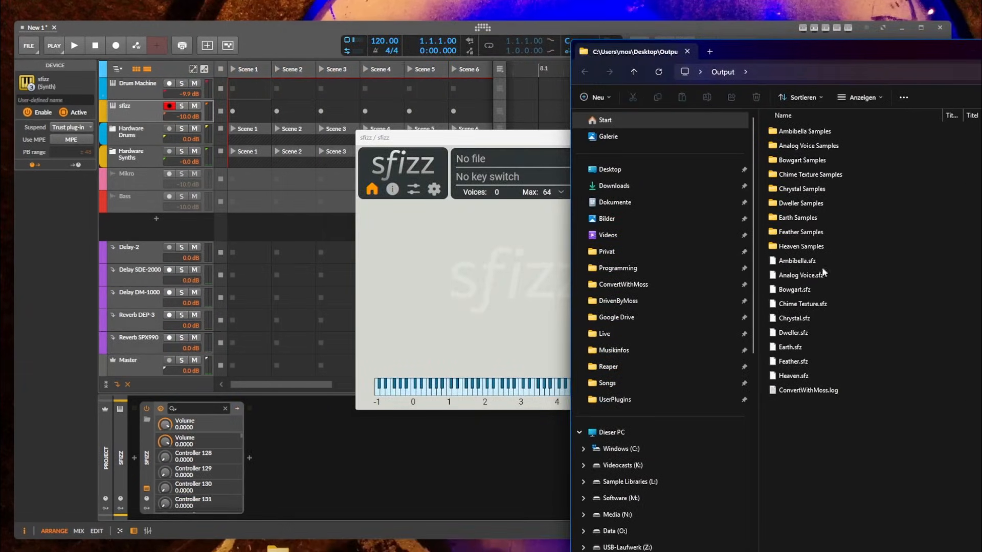
drag(800, 275, 474, 306)
click(644, 308)
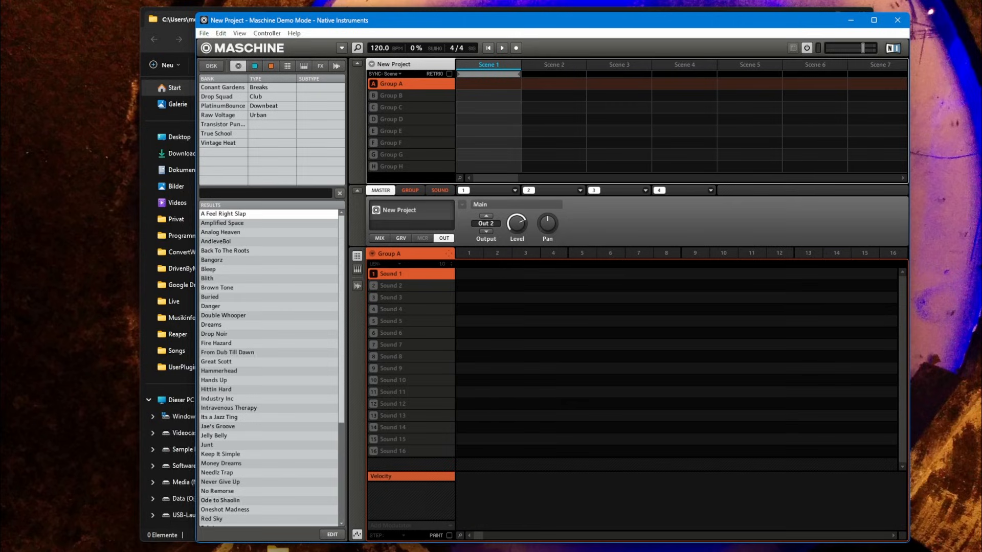
Return to ConvertWithMoss and set the destination to Maschine Sound with the Maschine 1 output format
key(alt+Tab)
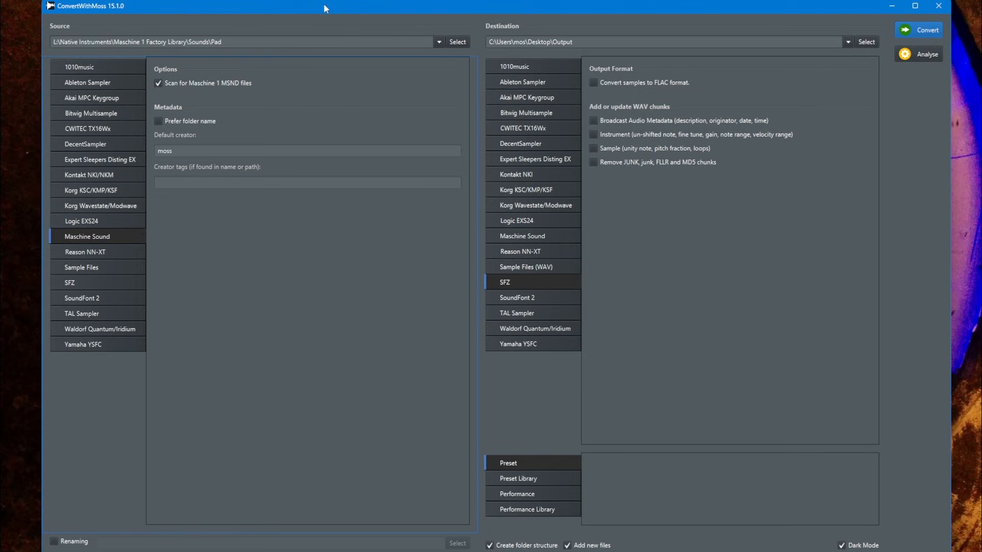
click(532, 236)
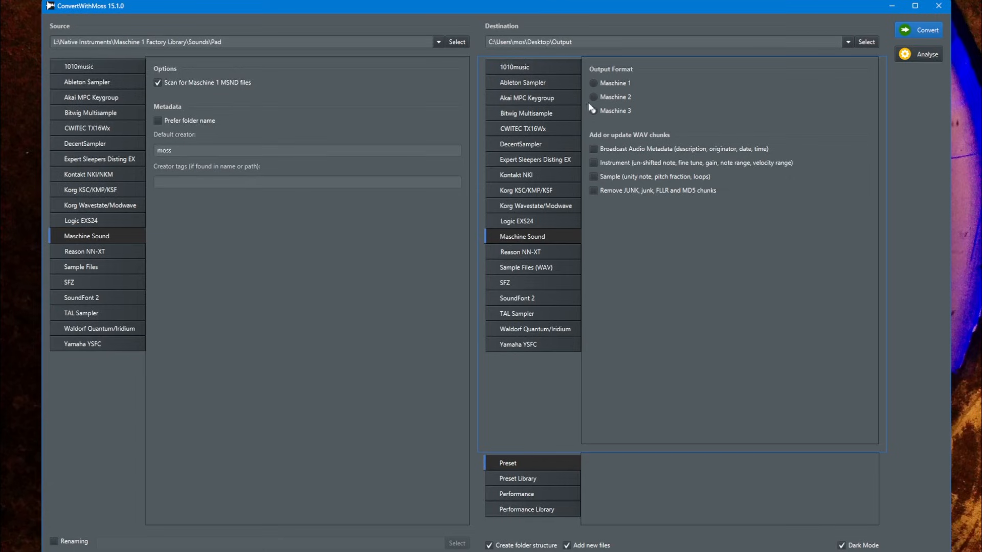
click(595, 83)
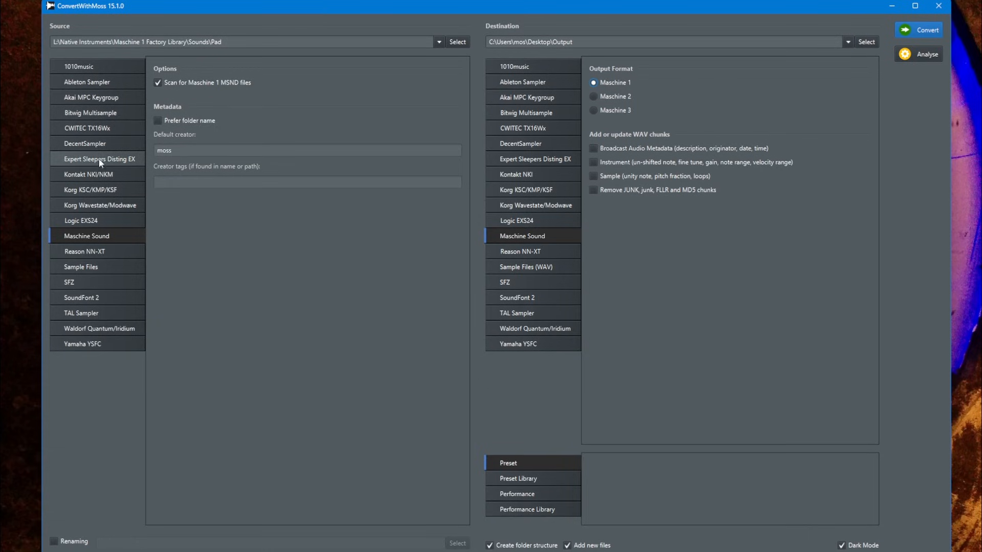
Set the source format to Kontakt NKI/NKM and the source folder to C:\Privat\Sounds\Kontakt\08 Pad\Pad
click(94, 175)
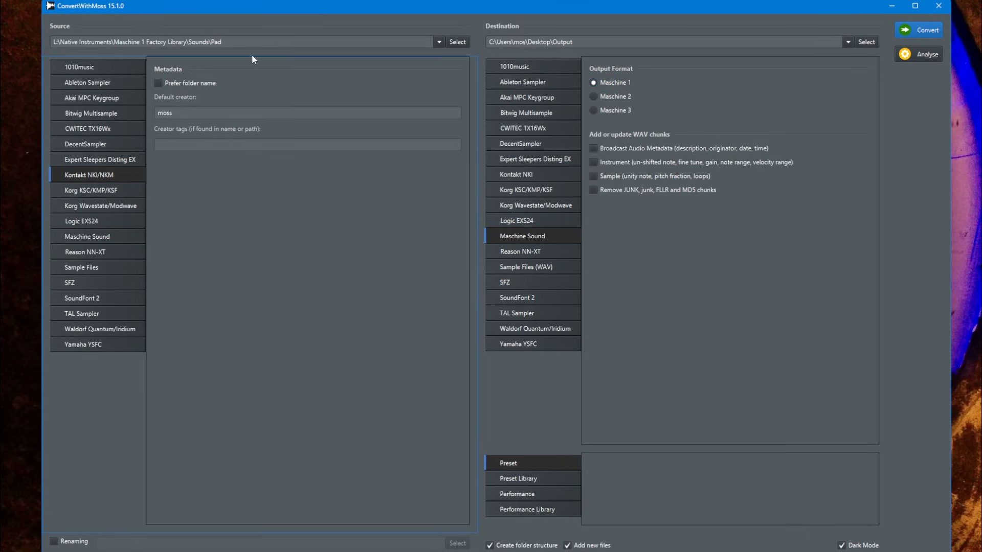
click(440, 41)
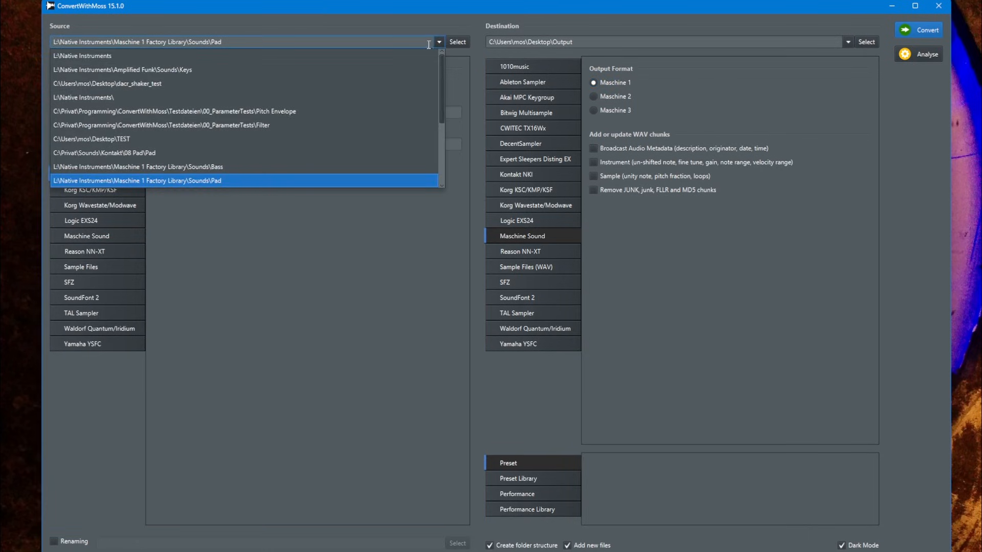
click(328, 147)
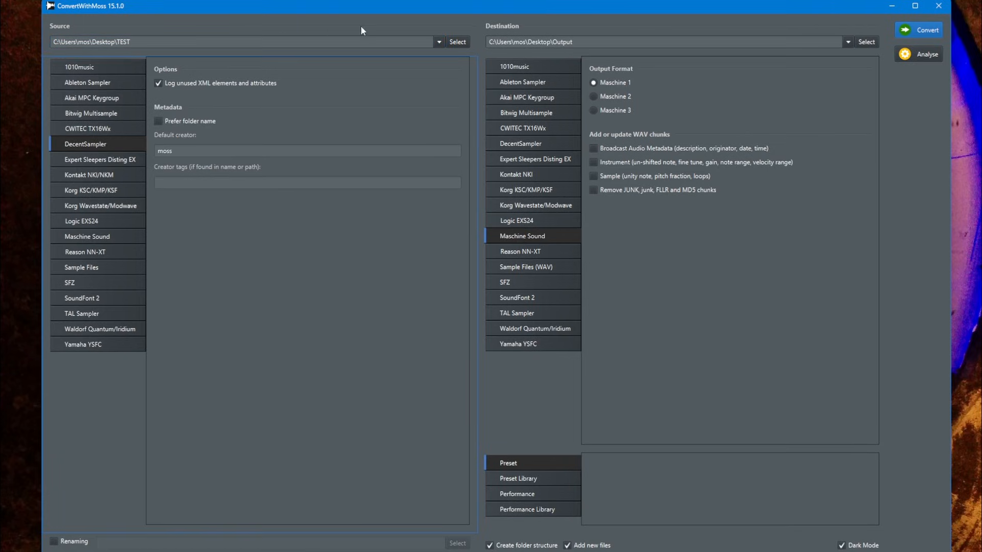
click(439, 42)
click(171, 153)
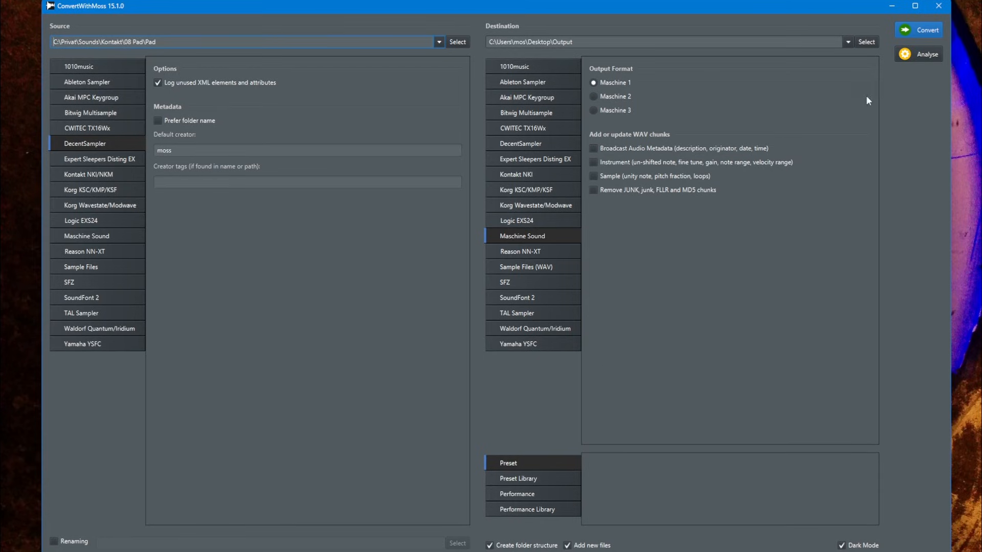
click(97, 144)
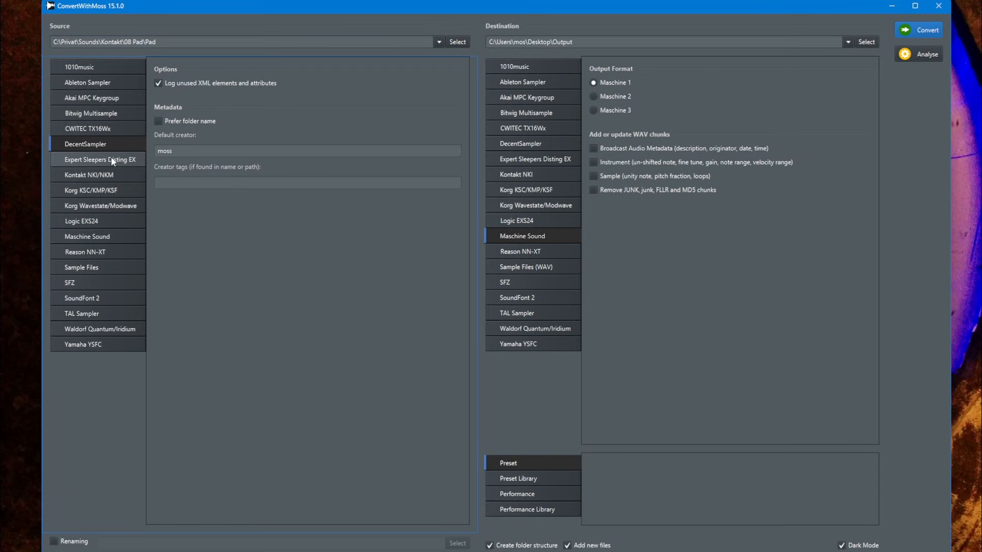
click(92, 174)
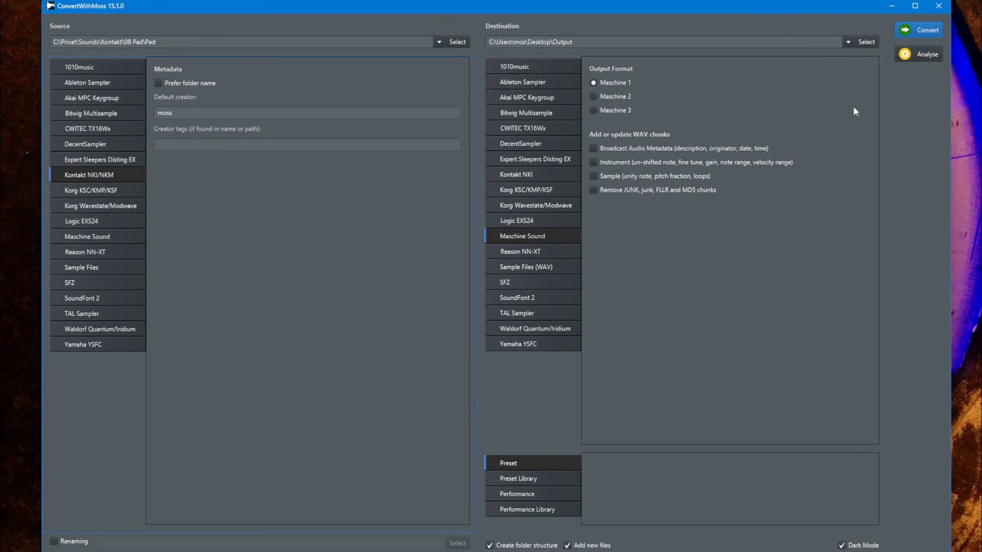
Convert the Kontakt pad presets to Maschine 1 sounds, stop the run partway and close the log
click(909, 24)
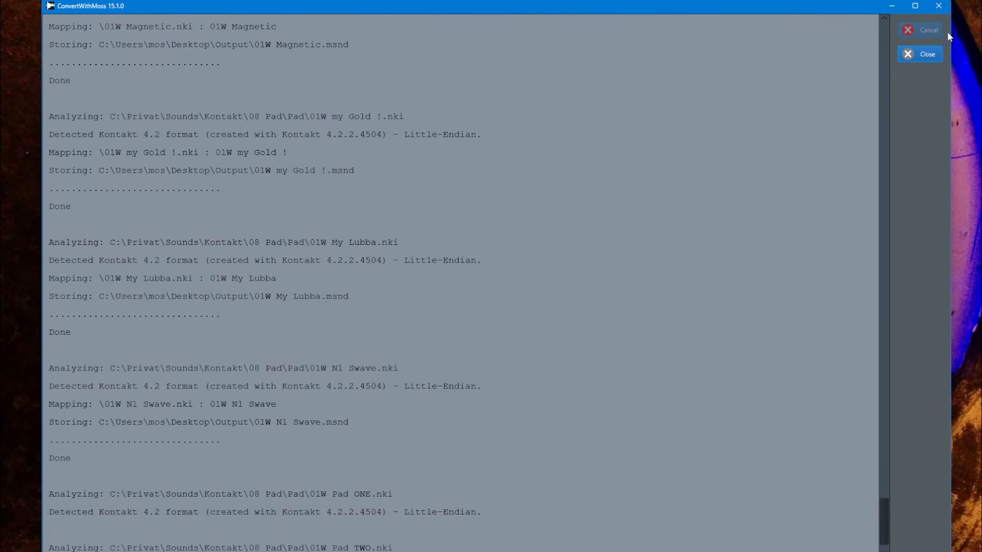
click(919, 54)
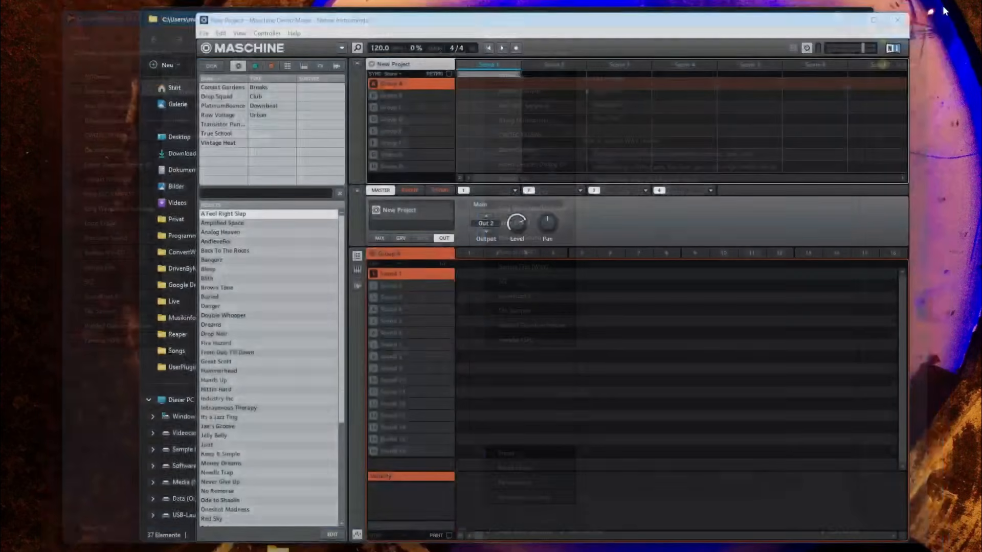
Load 01W AnalogStr1.msnd from the Output folder into the first sound slot of Group A in Maschine
key(alt+Tab)
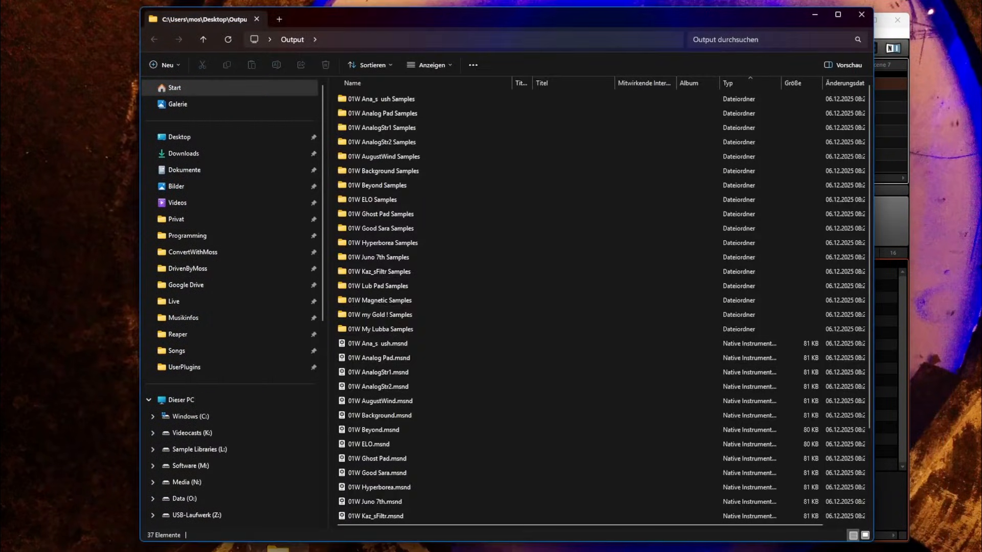
drag(384, 17, 278, 1)
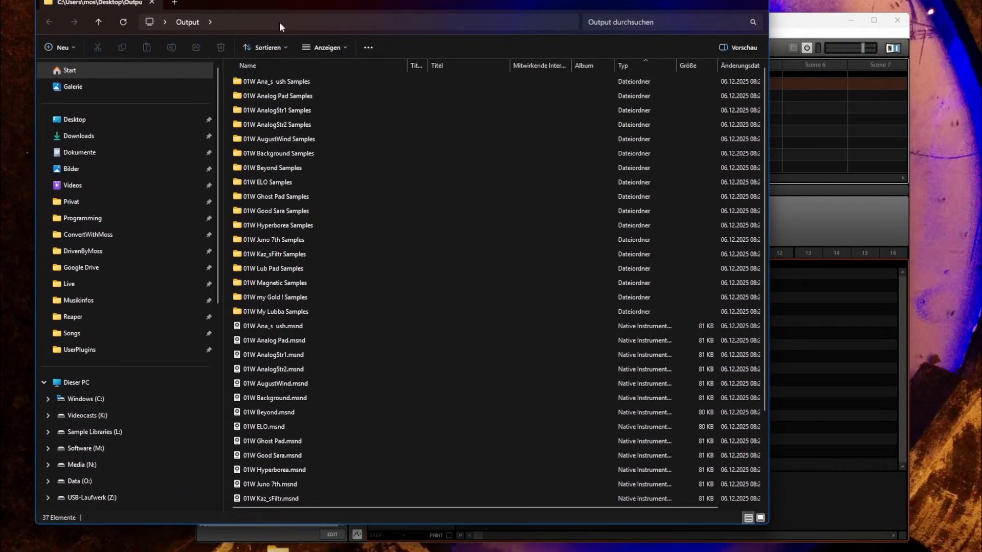
click(299, 326)
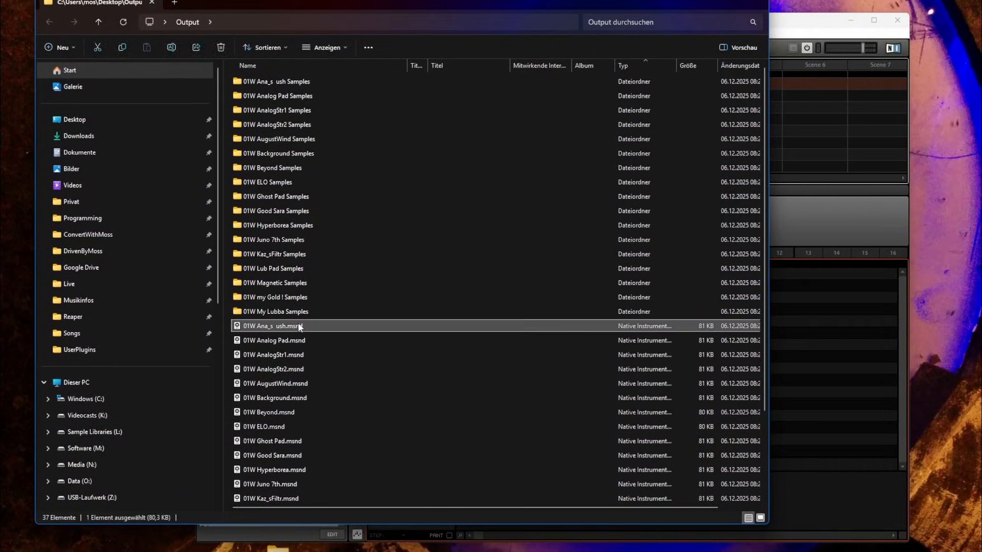
click(284, 354)
drag(293, 358, 428, 286)
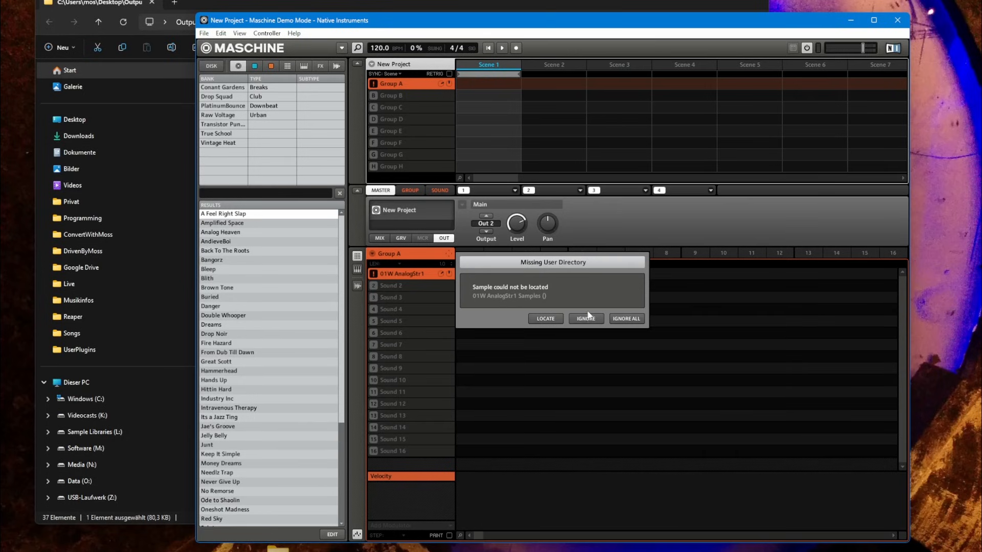
Locate the missing user directory by choosing the 01W AnalogStr1 Samples folder inside Desktop\Output
click(541, 316)
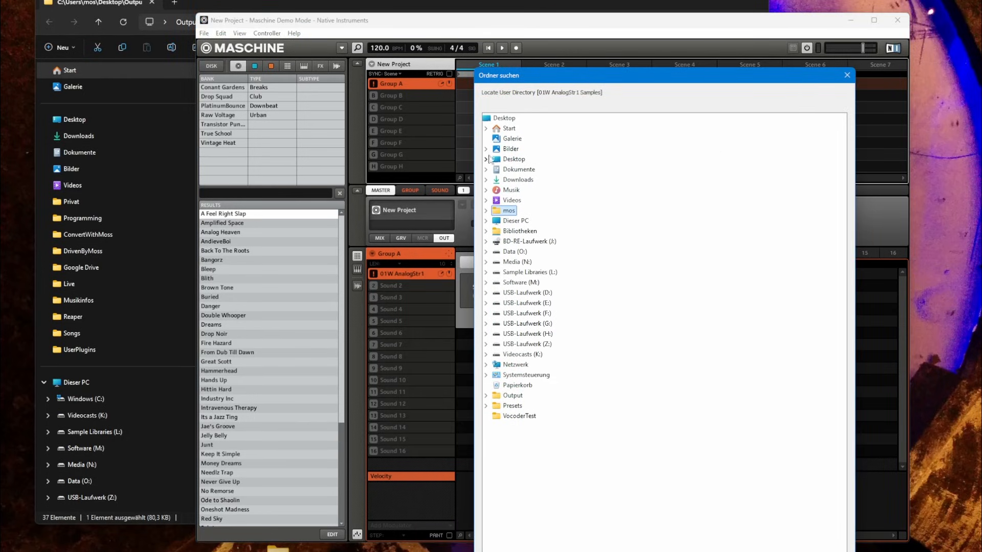
click(486, 159)
click(496, 170)
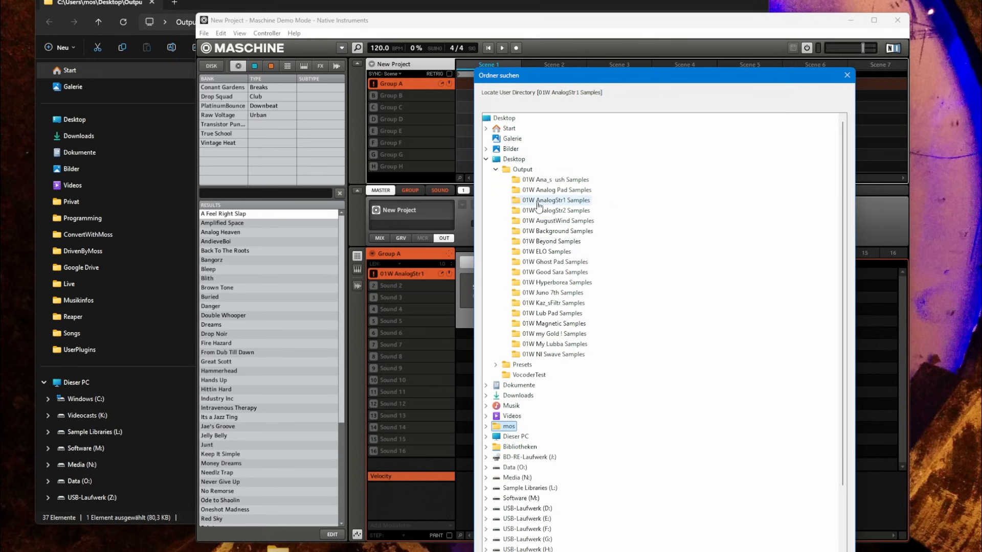
key(Escape)
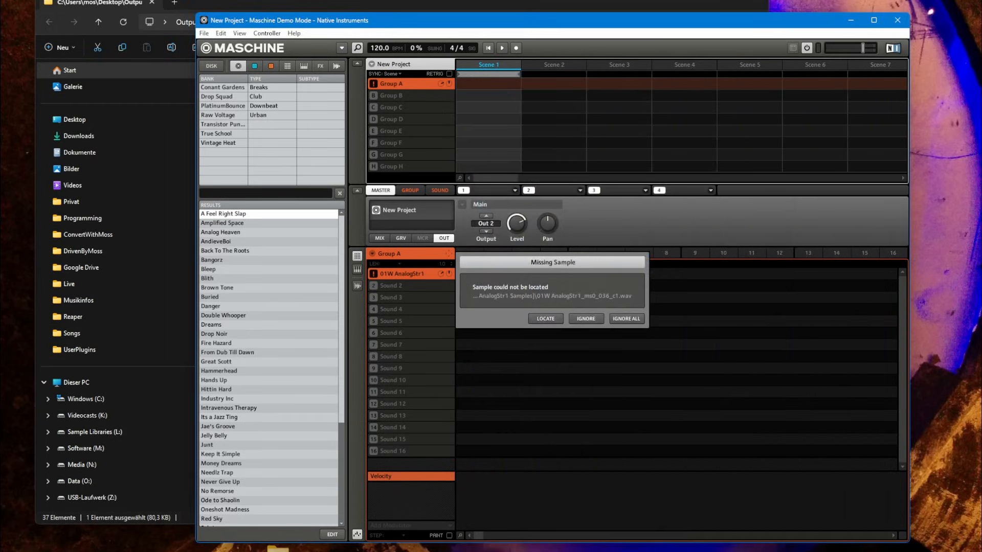
Locate the missing sample by opening 01W AnalogStr1_ms0_036_c1.wav from the 01W AnalogStr1 Samples folder
click(545, 319)
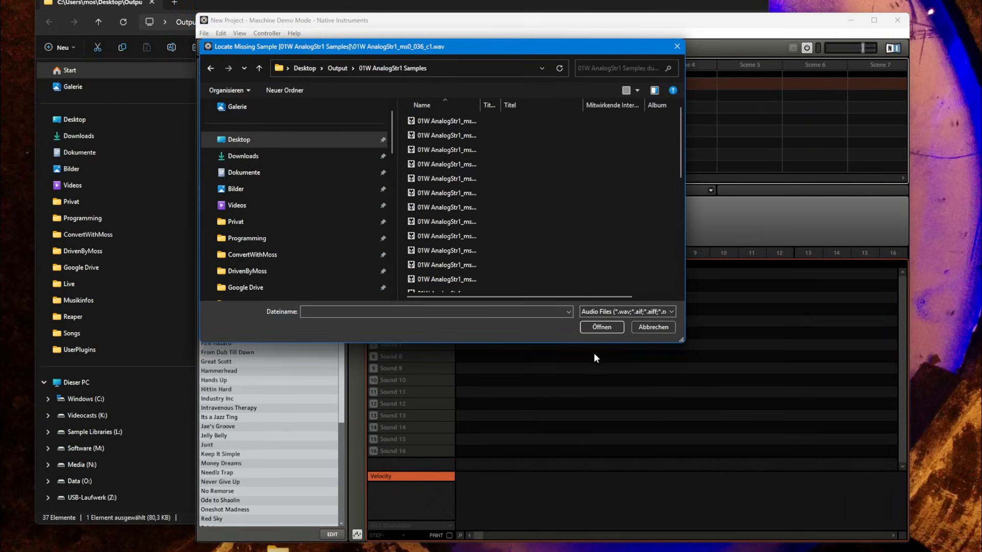
click(453, 117)
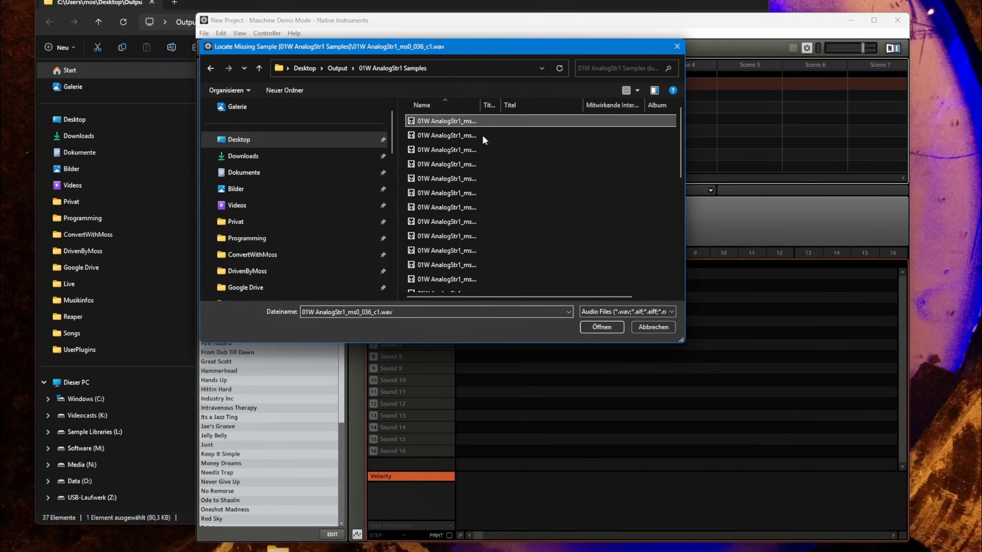
click(601, 329)
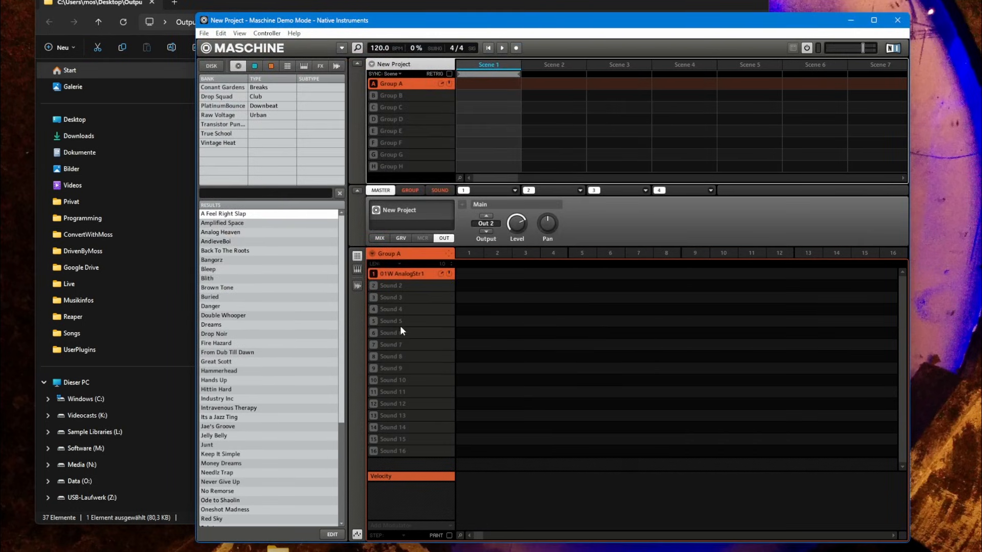
Examine the key and velocity zone mapping of the 01W AnalogStr1 sound in the sample editor
click(357, 285)
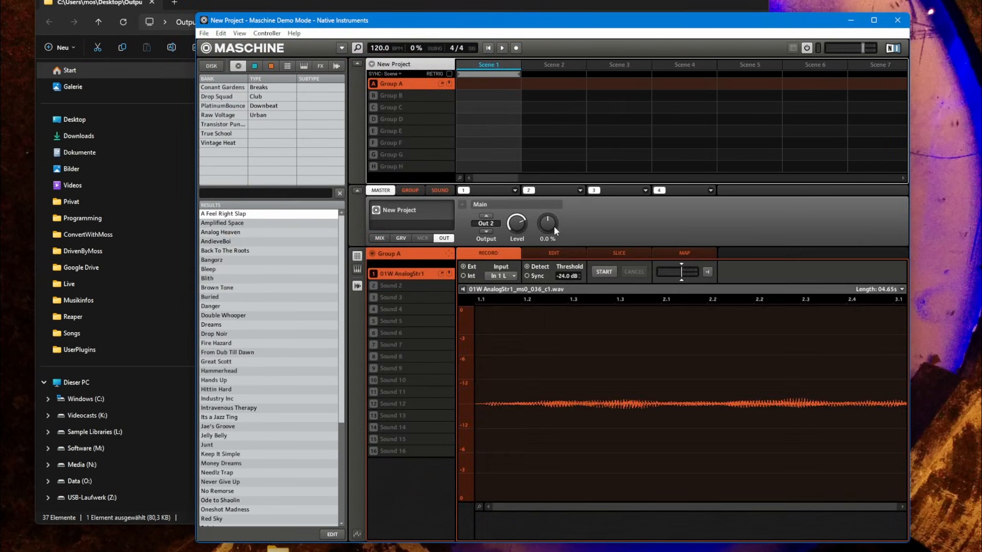
click(679, 255)
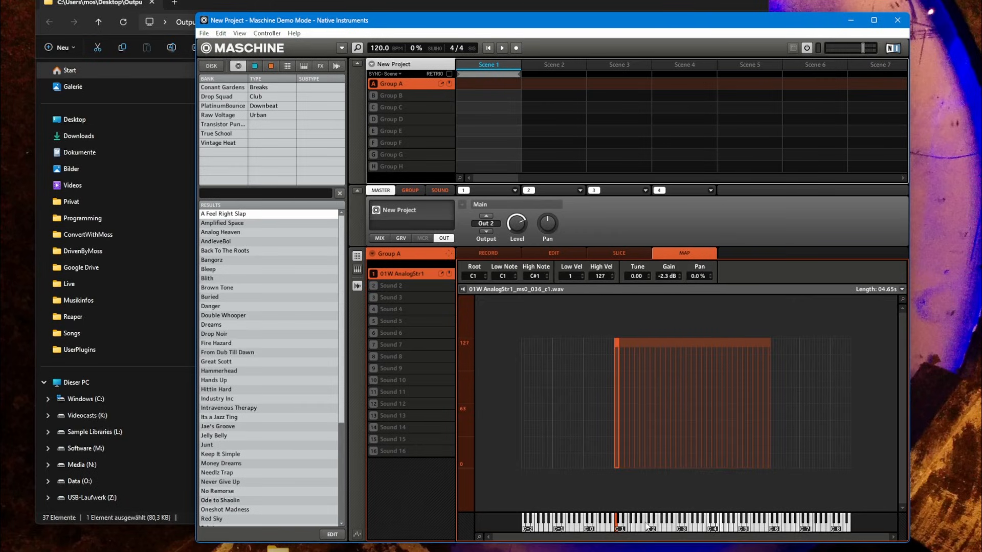